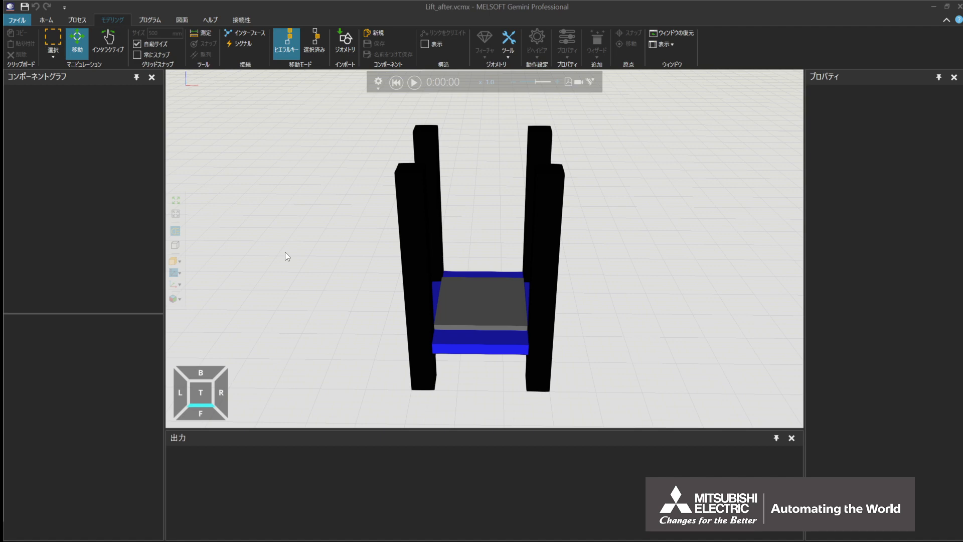
# Start the IO Control wizard for the Lift component and set its input signal to Two Separate Signals.
pyautogui.click(464, 296)
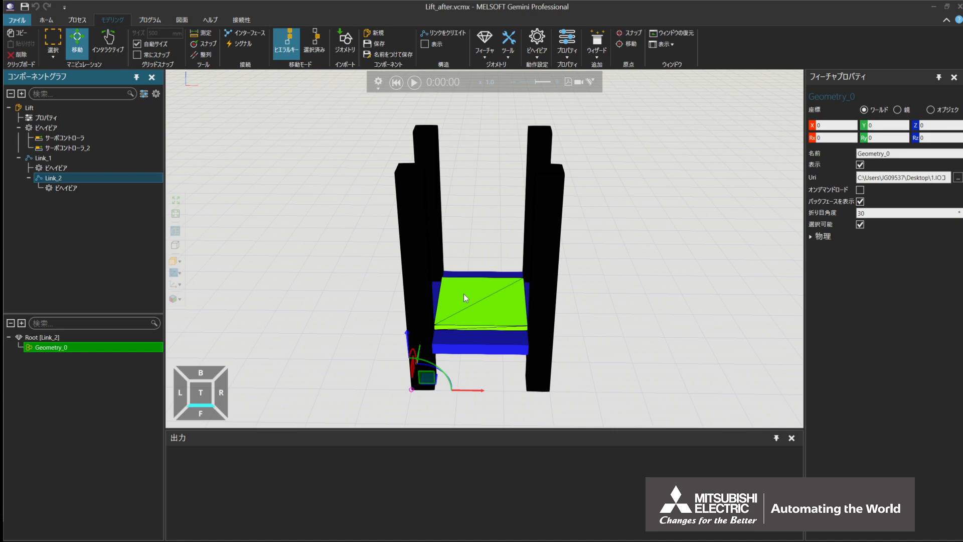
pyautogui.click(101, 107)
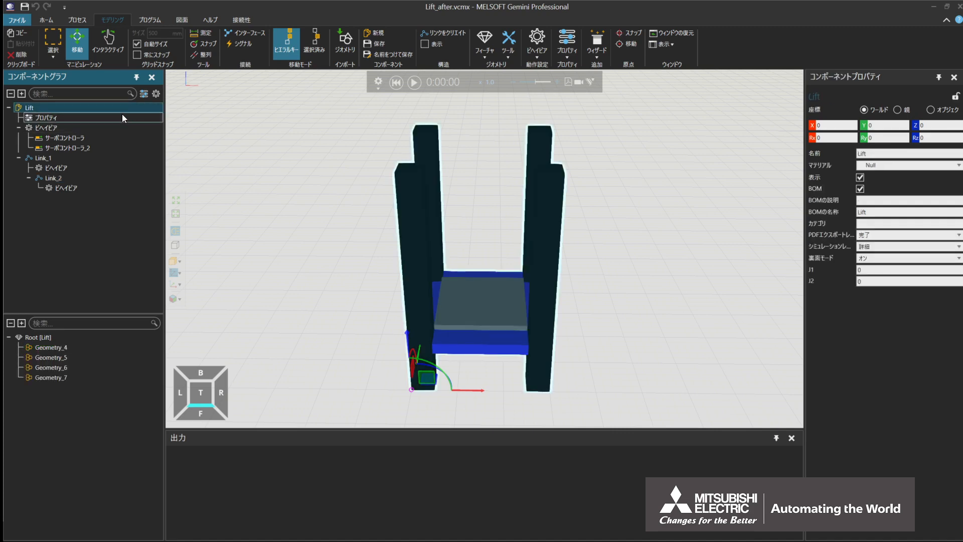
pyautogui.click(590, 51)
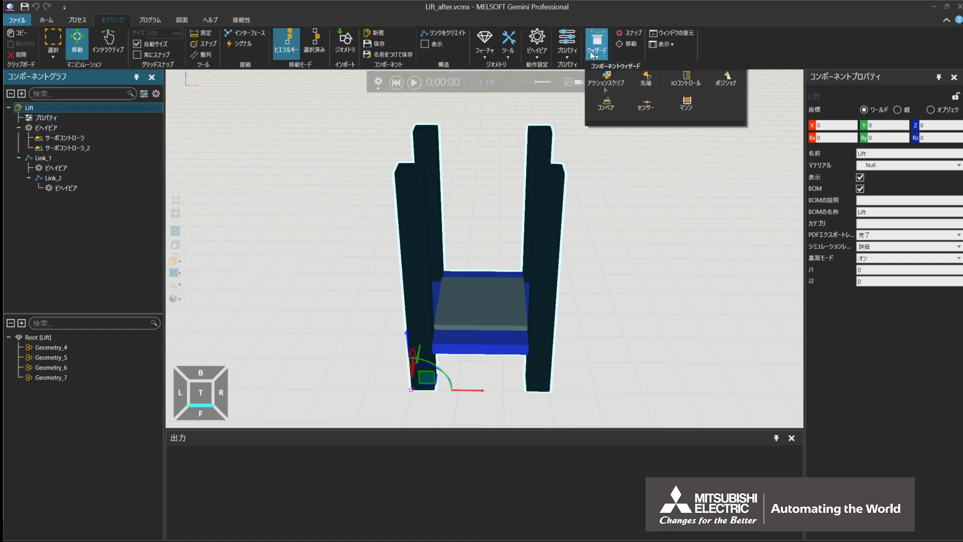
pyautogui.click(699, 73)
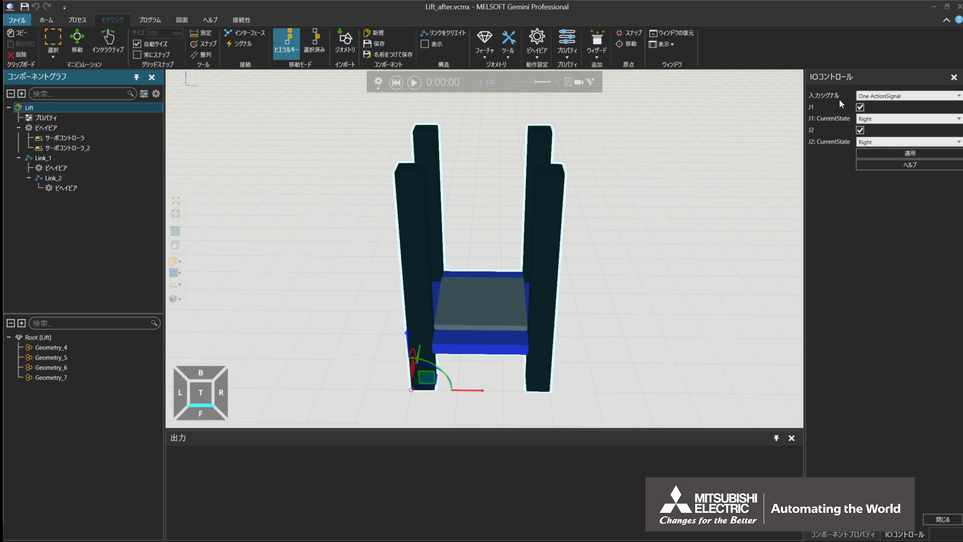
pyautogui.click(955, 96)
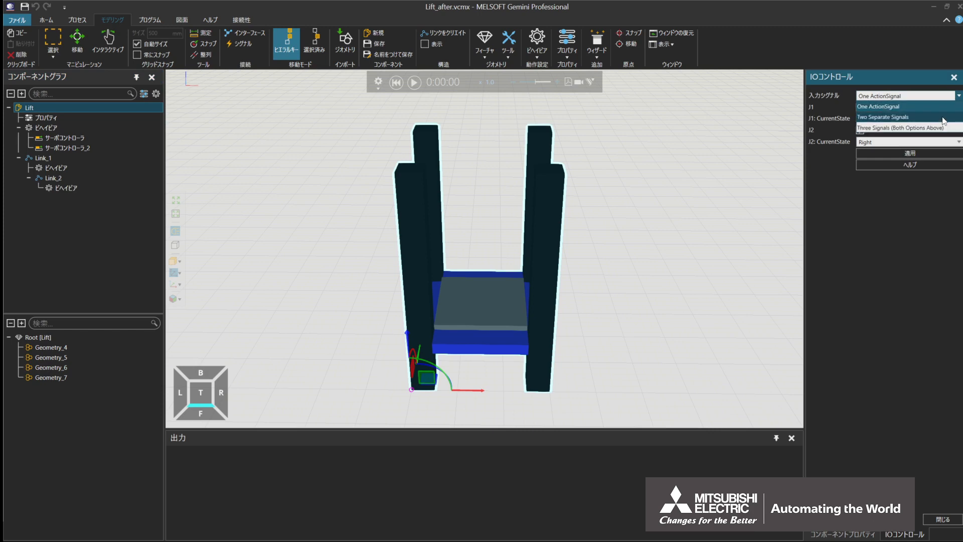
pyautogui.click(921, 119)
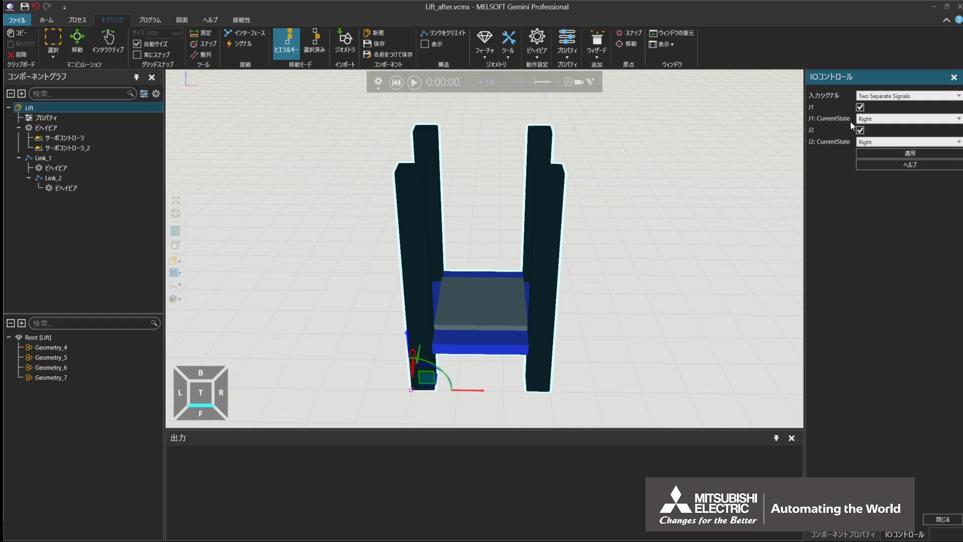
# Set CurrentState to Down for J1 and Left for J2, apply the IO Control wizard and close it.
pyautogui.click(912, 121)
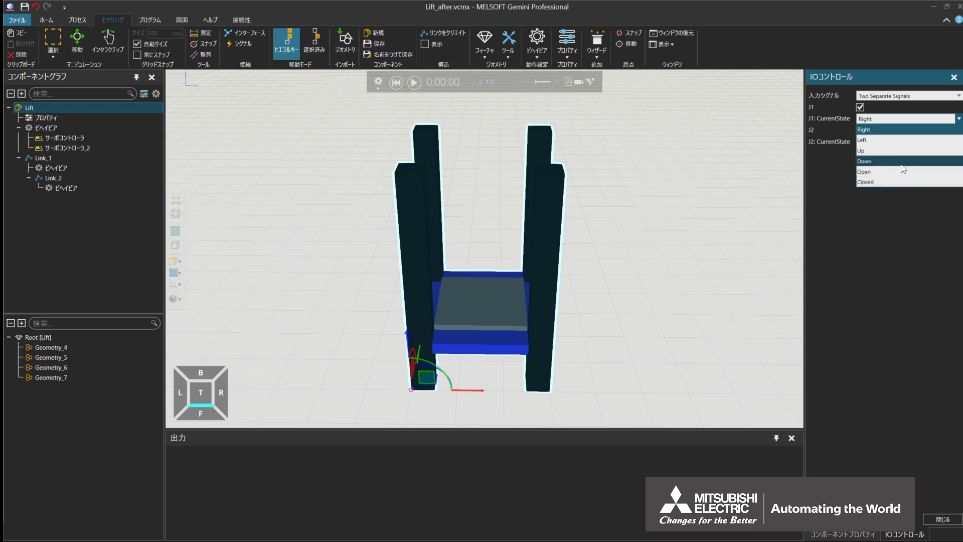
pyautogui.click(884, 161)
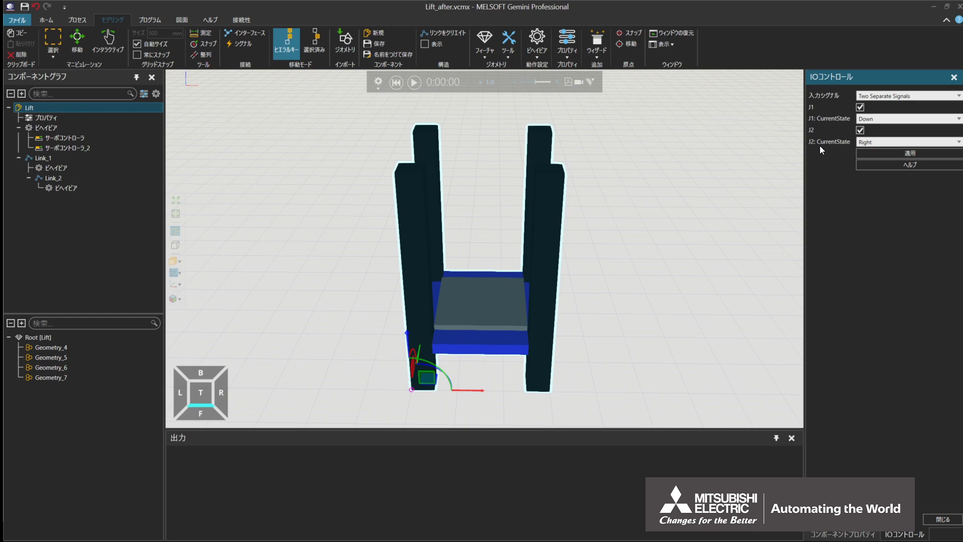
pyautogui.click(880, 144)
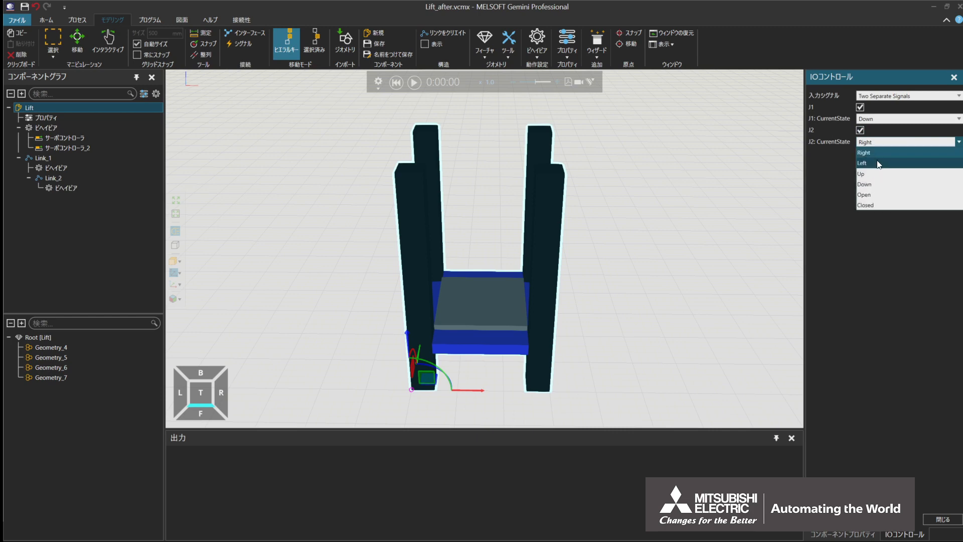
pyautogui.click(880, 163)
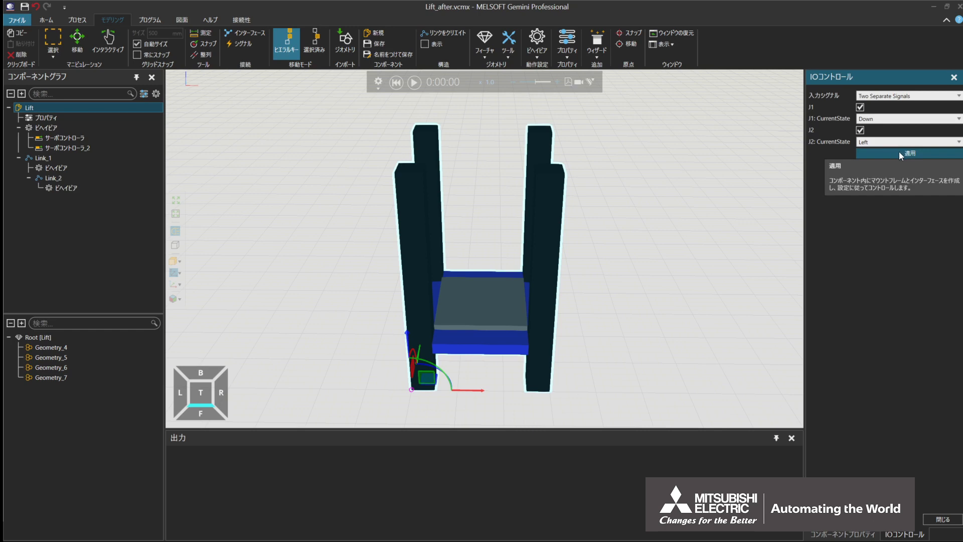
pyautogui.click(899, 153)
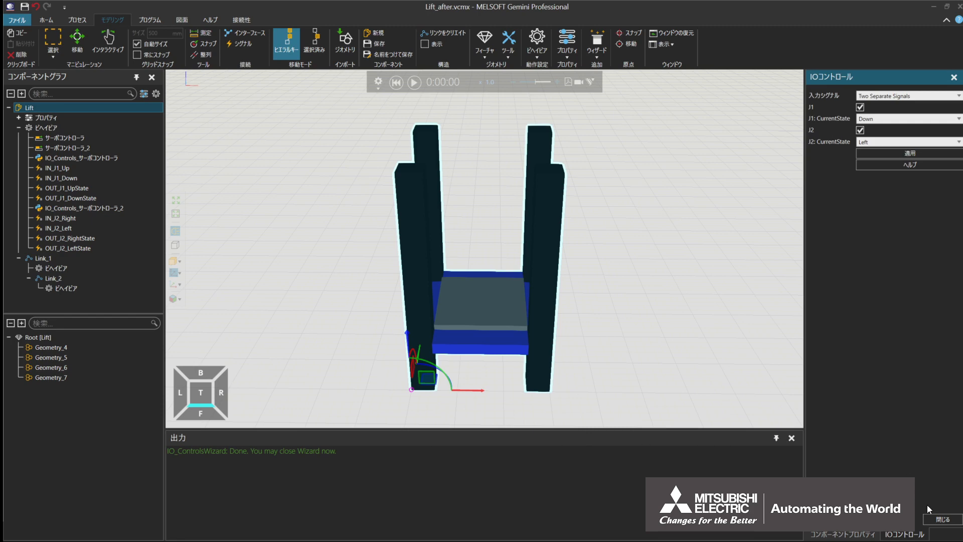
pyautogui.click(936, 522)
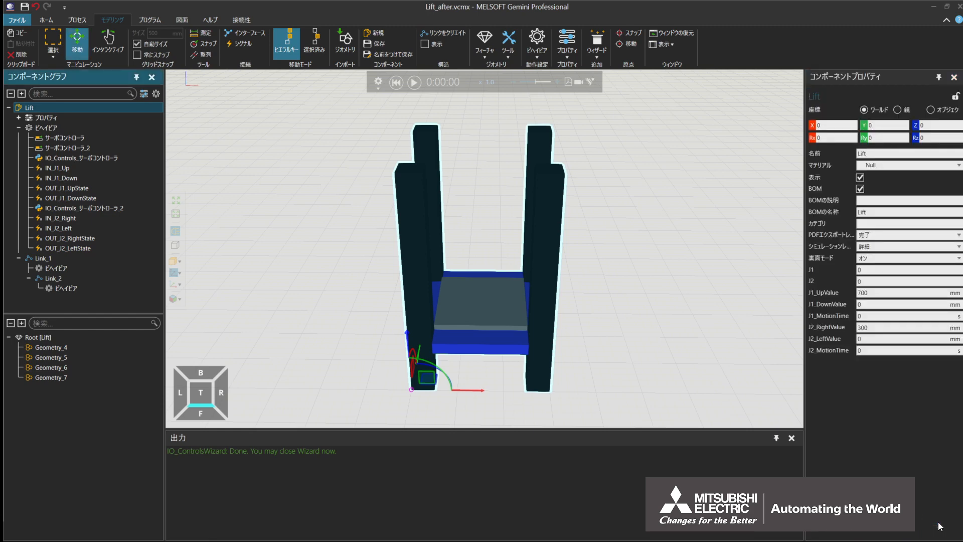
# Examine the J1_UpValue and J1_DownValue properties by interactively raising the blue platform fully and lowering it again.
pyautogui.click(18, 117)
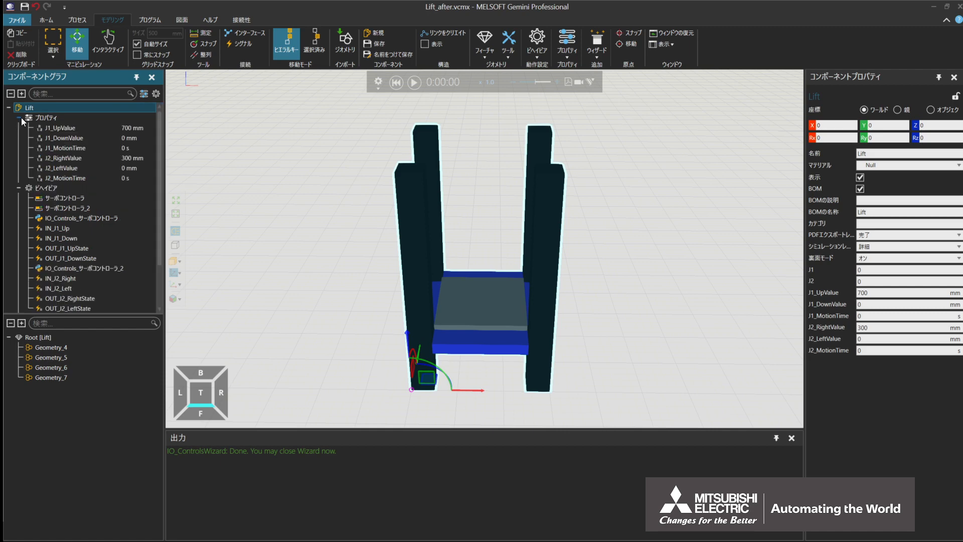
pyautogui.scroll(-2, 21, 118)
pyautogui.scroll(2, 19, 133)
pyautogui.click(82, 129)
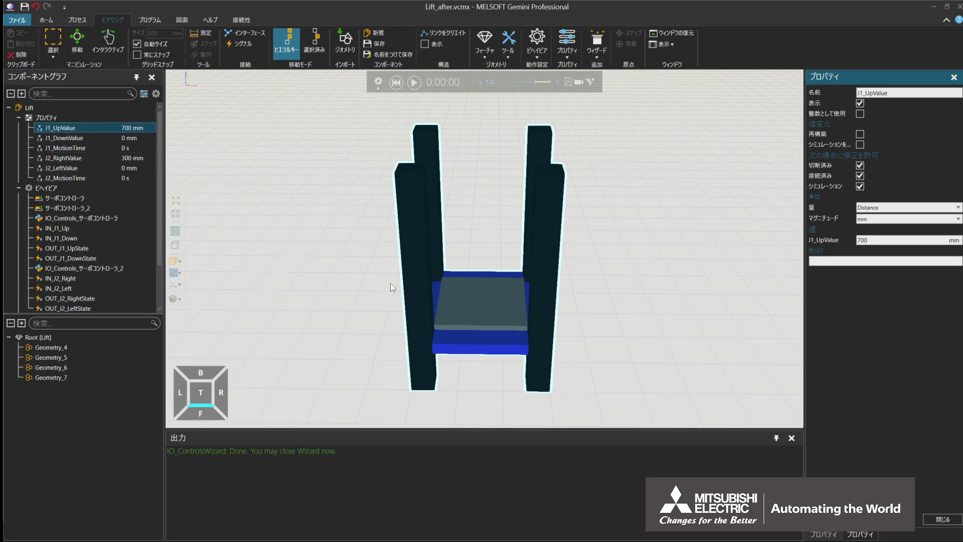
pyautogui.click(108, 43)
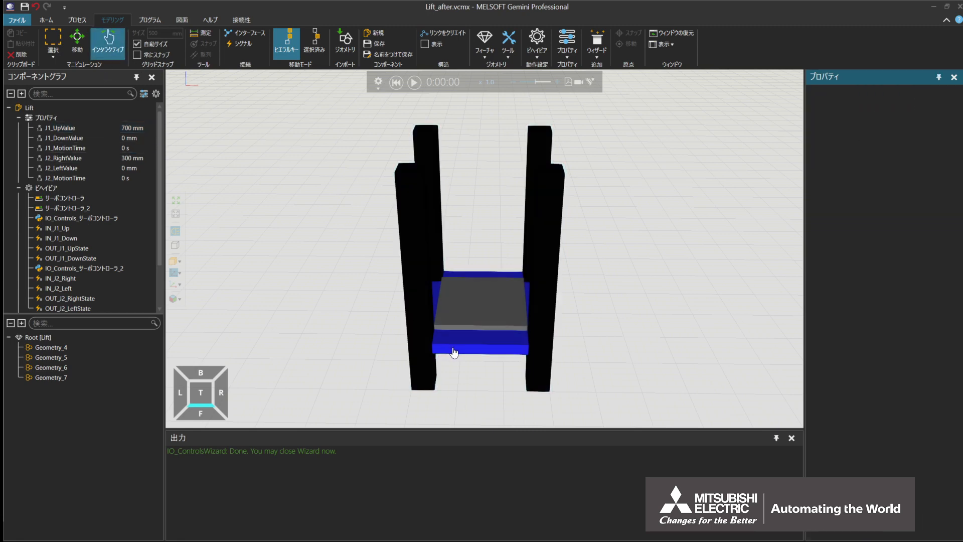
pyautogui.moveTo(454, 351); pyautogui.dragTo(459, 158)
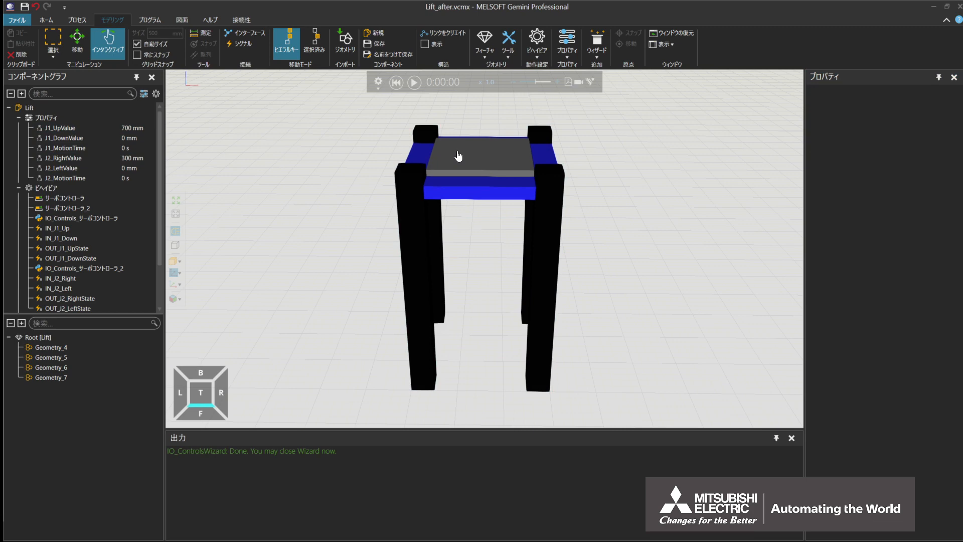
pyautogui.click(87, 138)
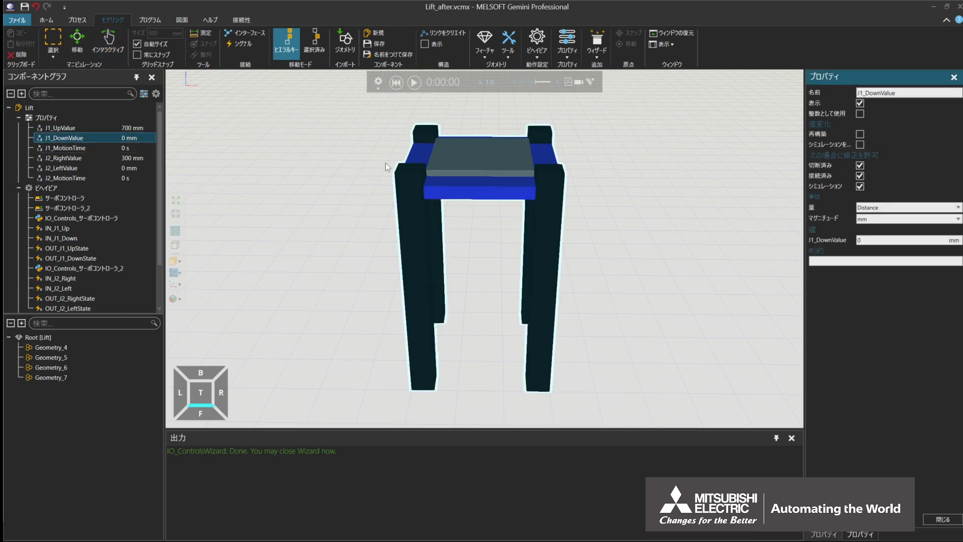
pyautogui.click(459, 201)
pyautogui.moveTo(458, 197); pyautogui.dragTo(475, 357)
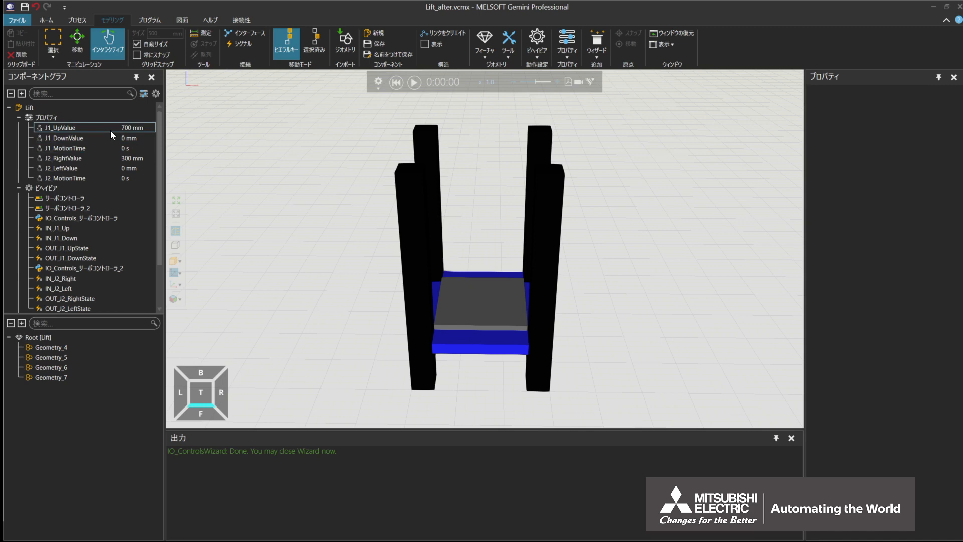
# Examine the J1_MotionTime property and compare it with the speed and acceleration settings of Link_1's joint.
pyautogui.scroll(-2, 110, 131)
pyautogui.click(62, 269)
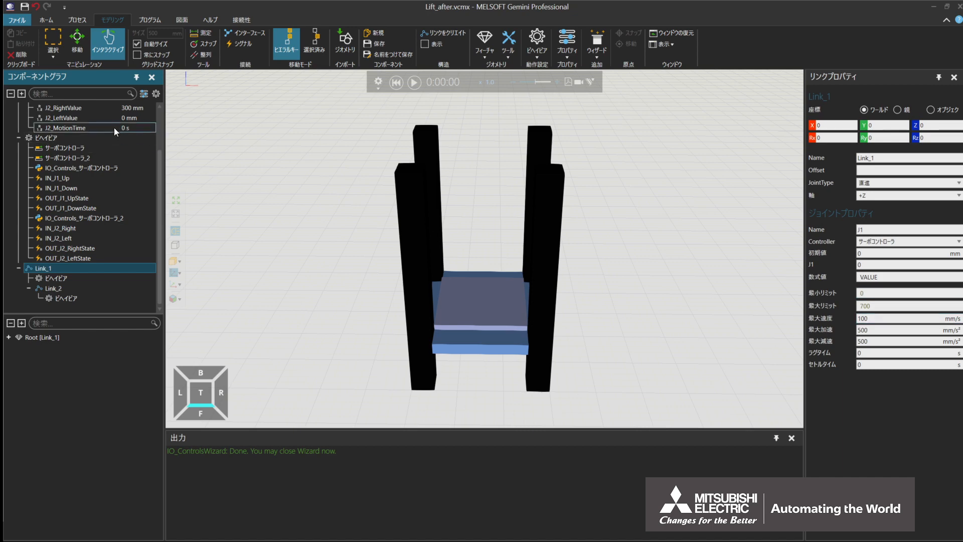
pyautogui.scroll(2, 113, 127)
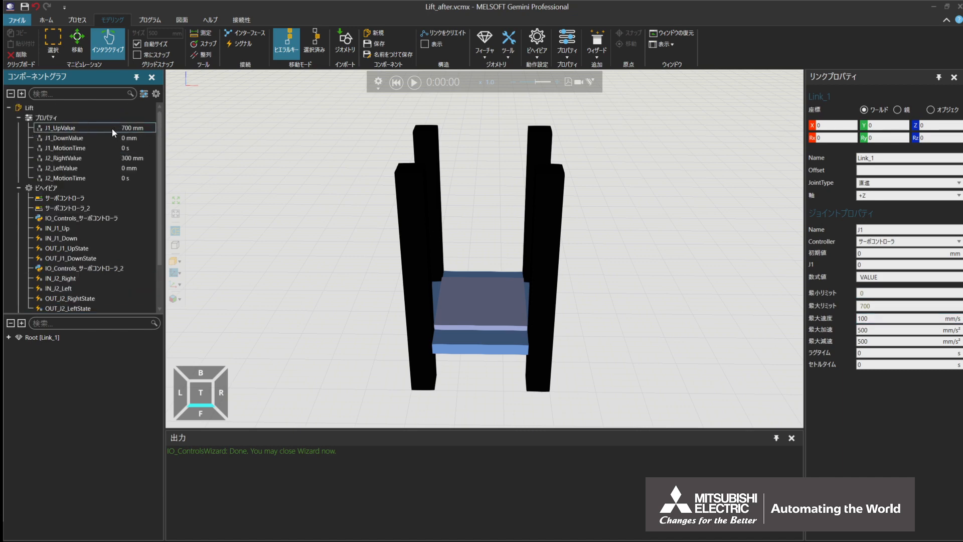
pyautogui.click(92, 147)
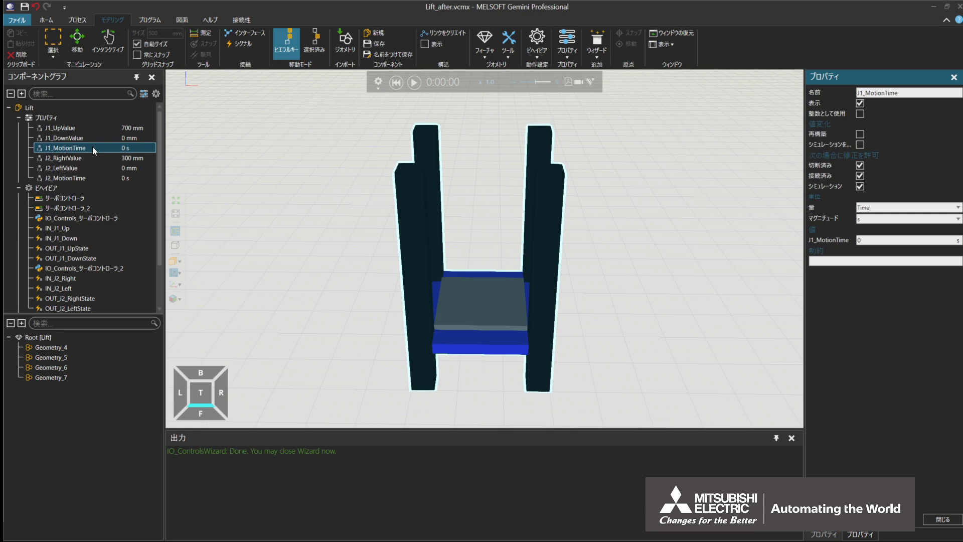
pyautogui.scroll(-2, 93, 147)
pyautogui.click(84, 267)
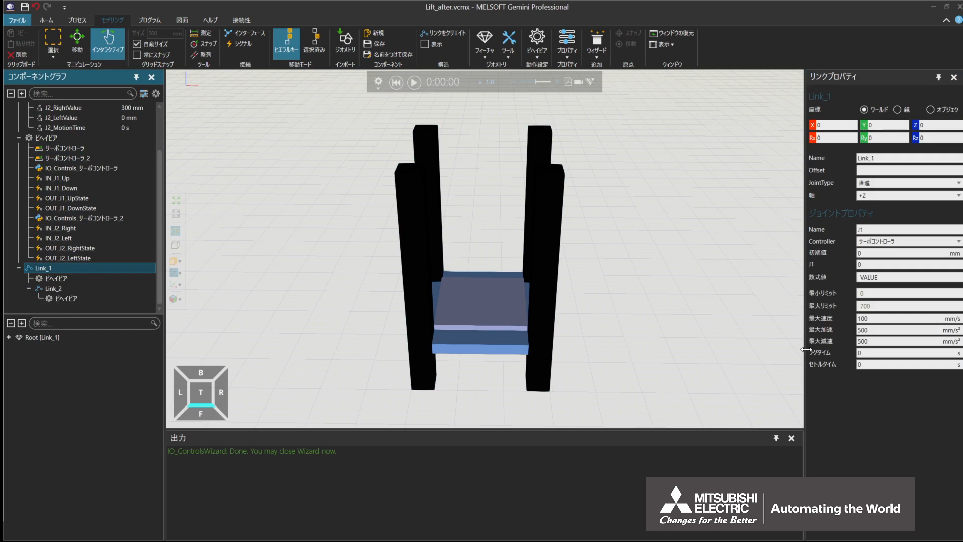
pyautogui.scroll(3, 77, 126)
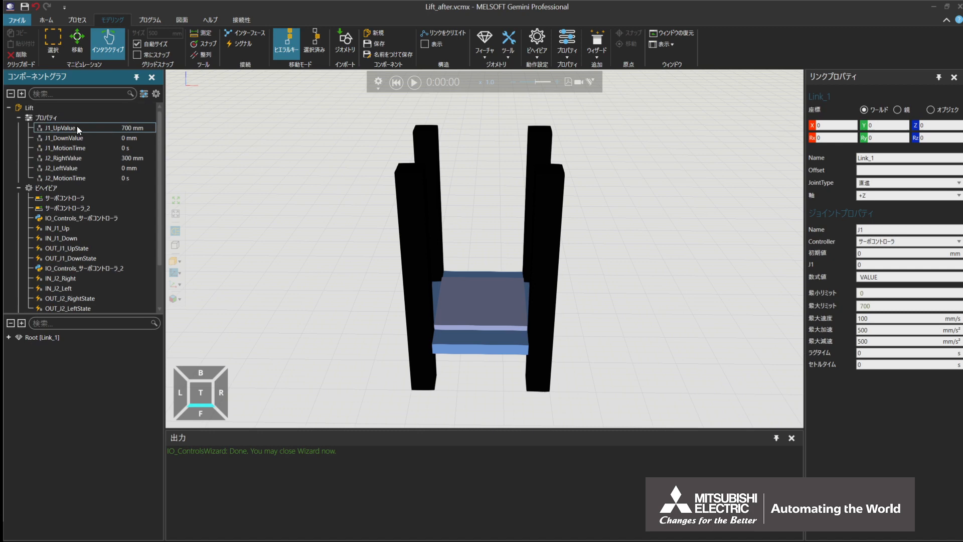
# Examine J2_RightValue and J2_LeftValue by interactively sliding the grey plate right and back, and view the J2_MotionTime property.
pyautogui.click(92, 158)
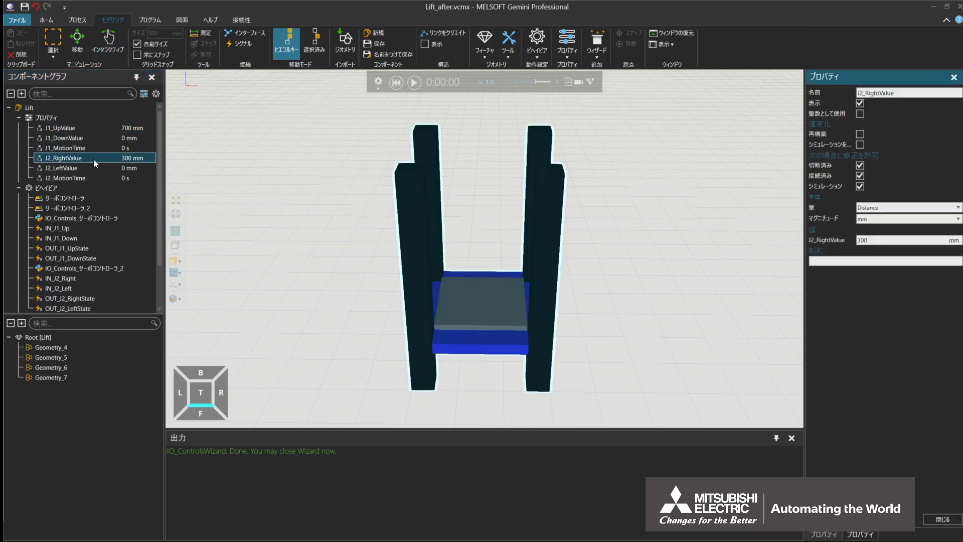
pyautogui.click(469, 292)
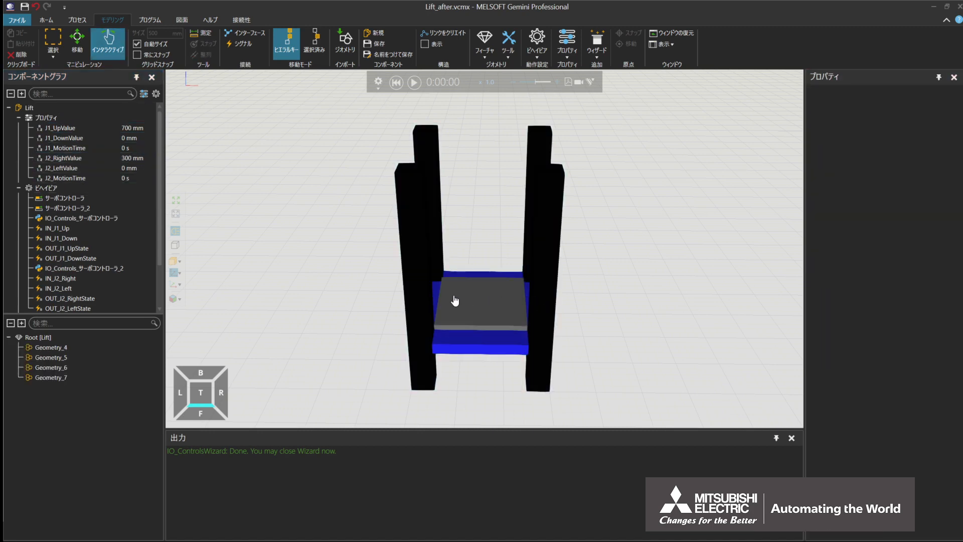
pyautogui.moveTo(455, 301); pyautogui.dragTo(593, 318)
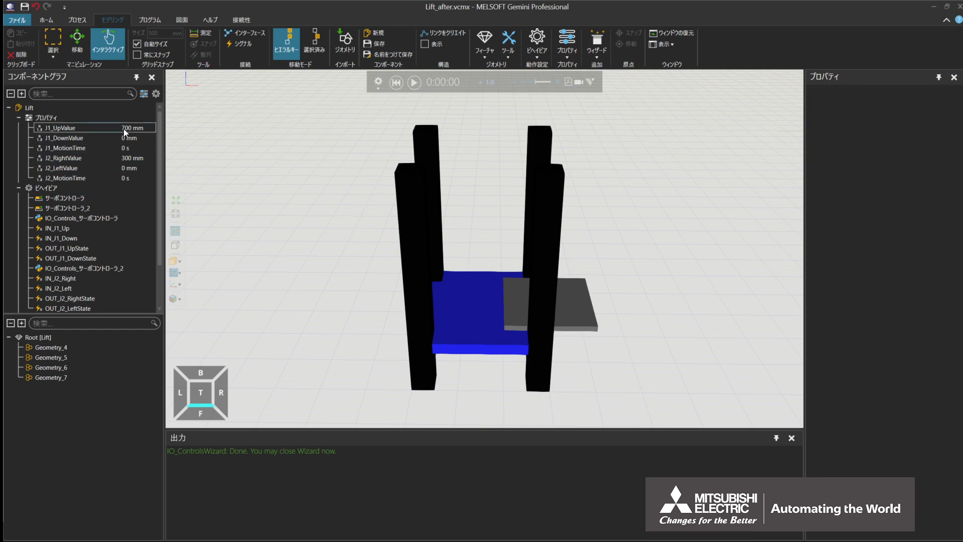
pyautogui.click(82, 167)
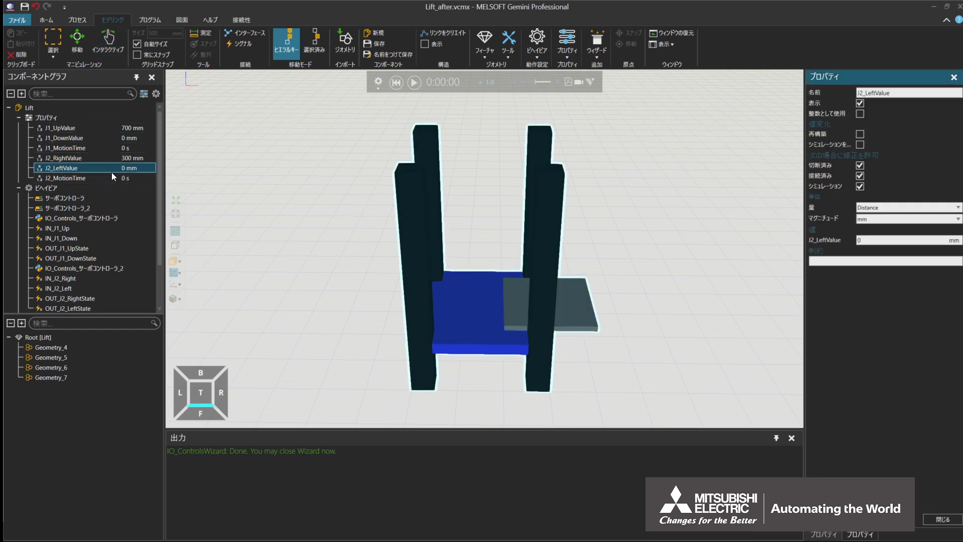
pyautogui.click(520, 304)
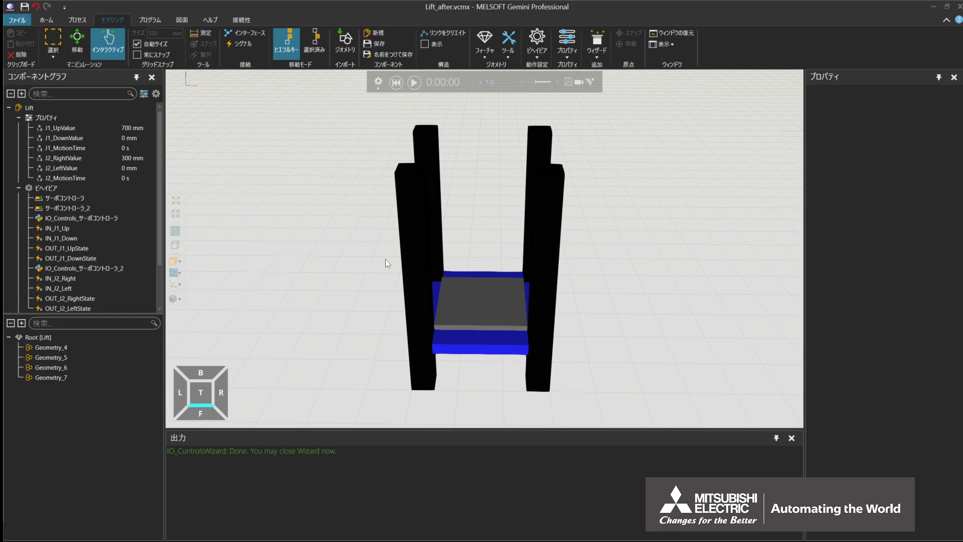
pyautogui.click(103, 179)
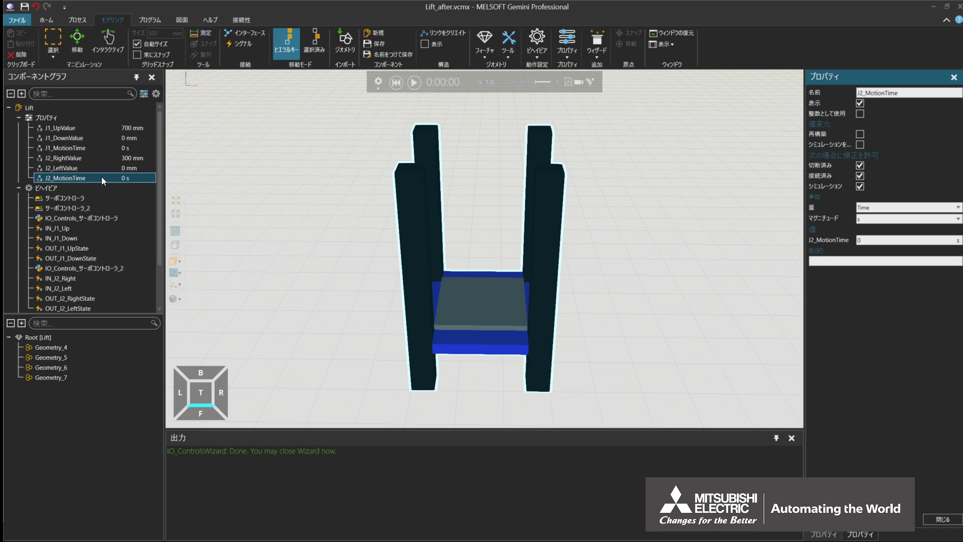
# Examine the settings of the J1 signals IN_J1_Up, IN_J1_Down, OUT_J1_UpState and OUT_J1_DownState.
pyautogui.scroll(-1, 101, 177)
pyautogui.click(77, 199)
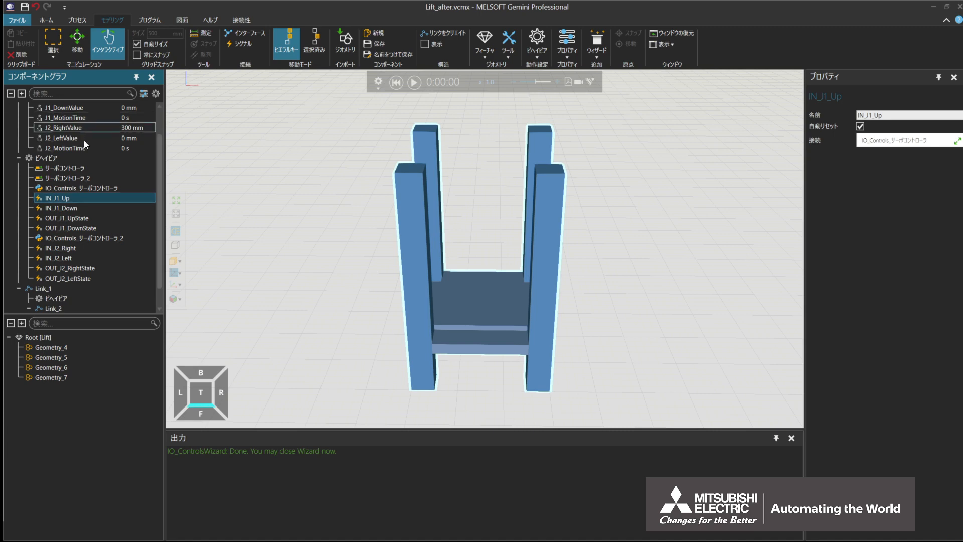
pyautogui.click(84, 208)
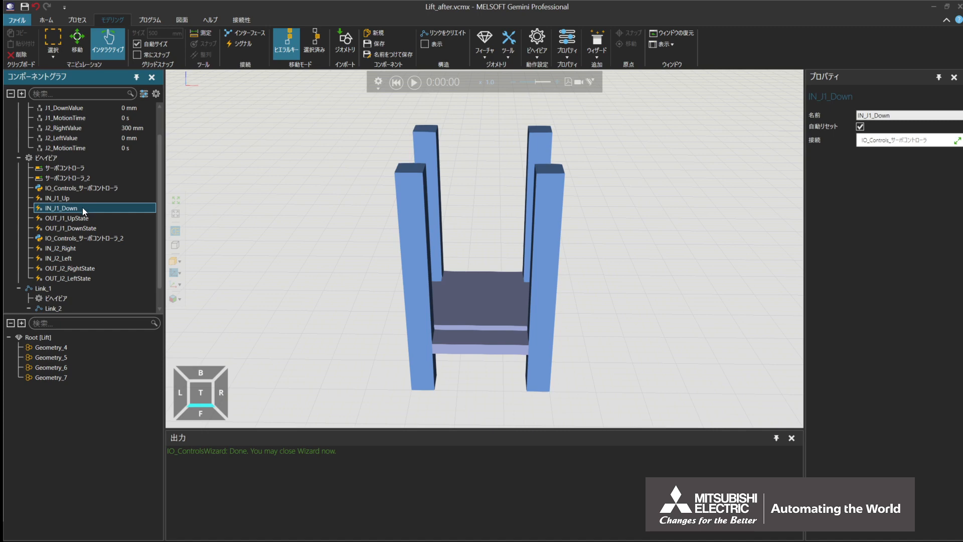
pyautogui.click(83, 218)
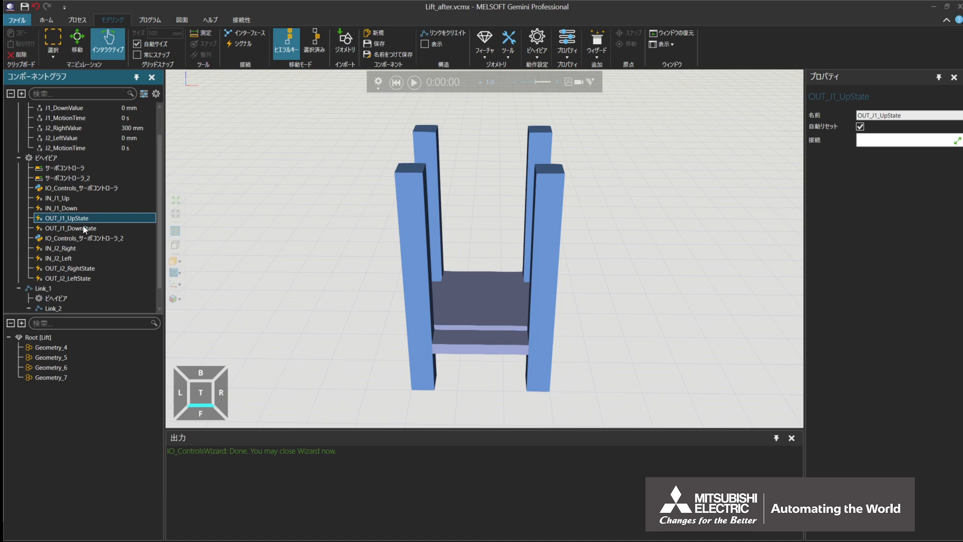
pyautogui.click(83, 227)
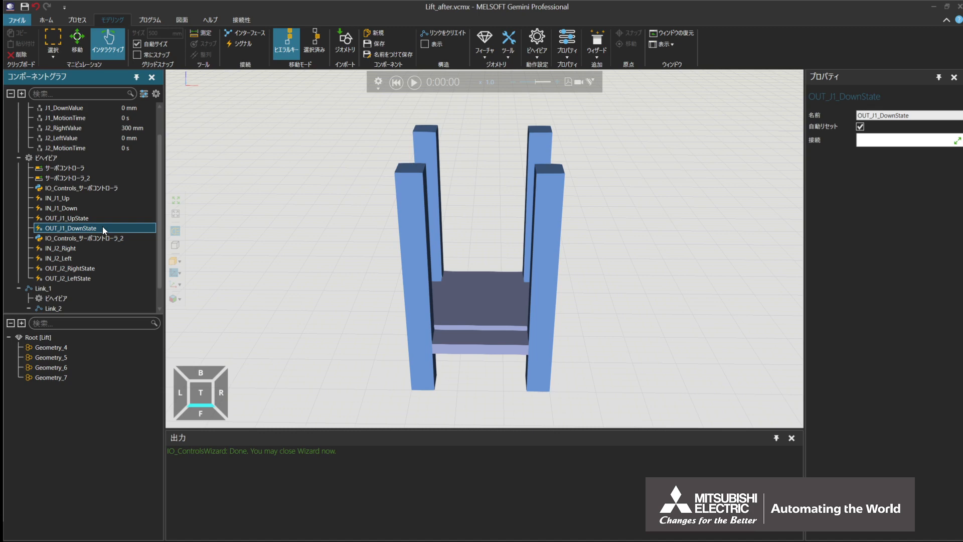
# Examine the settings of the J2 signals IN_J2_Right, IN_J2_Left, OUT_J2_RightState and OUT_J2_LeftState.
pyautogui.scroll(-1, 102, 227)
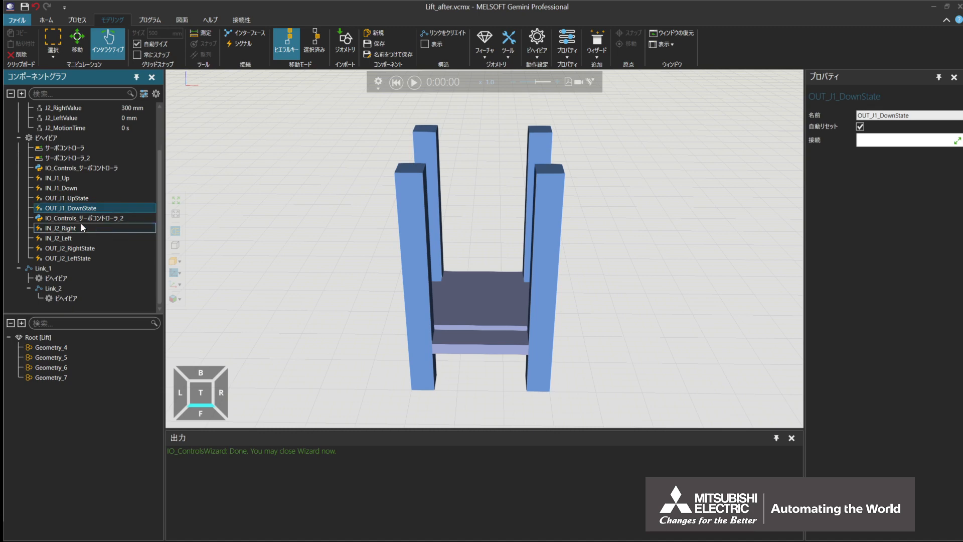
pyautogui.click(81, 229)
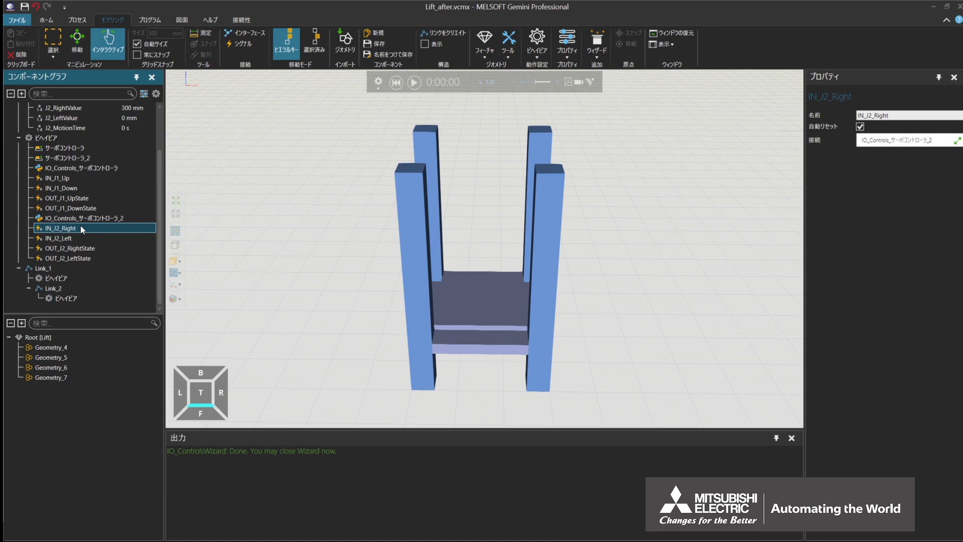
pyautogui.click(81, 237)
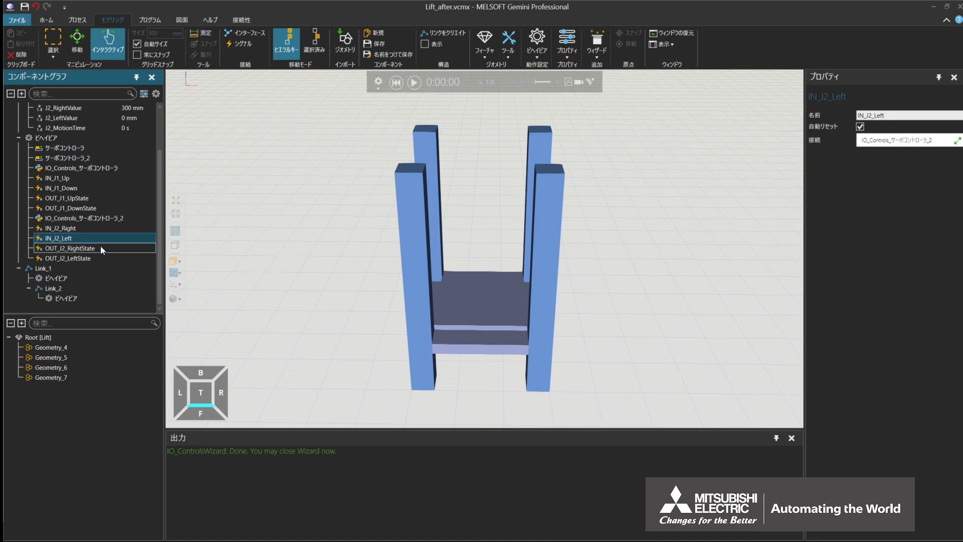
pyautogui.click(99, 249)
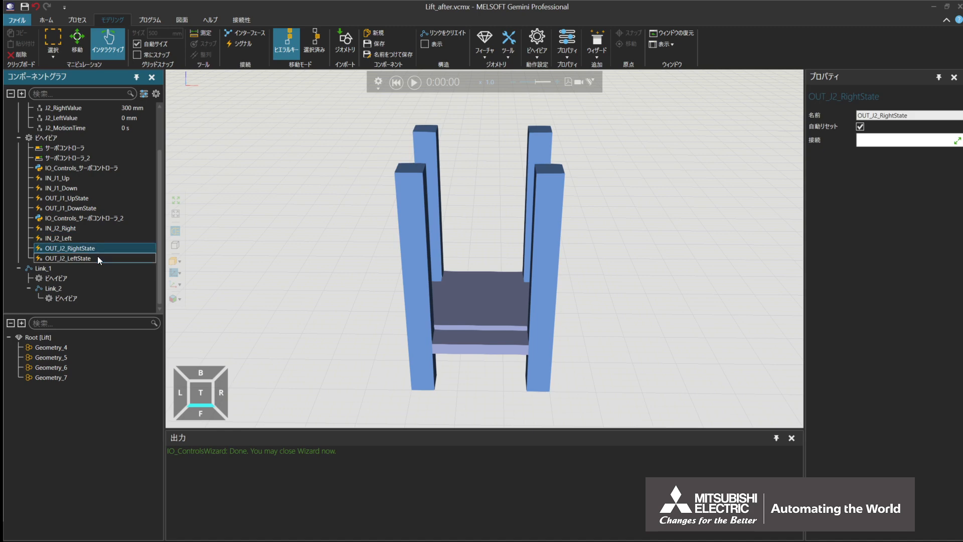
pyautogui.click(97, 258)
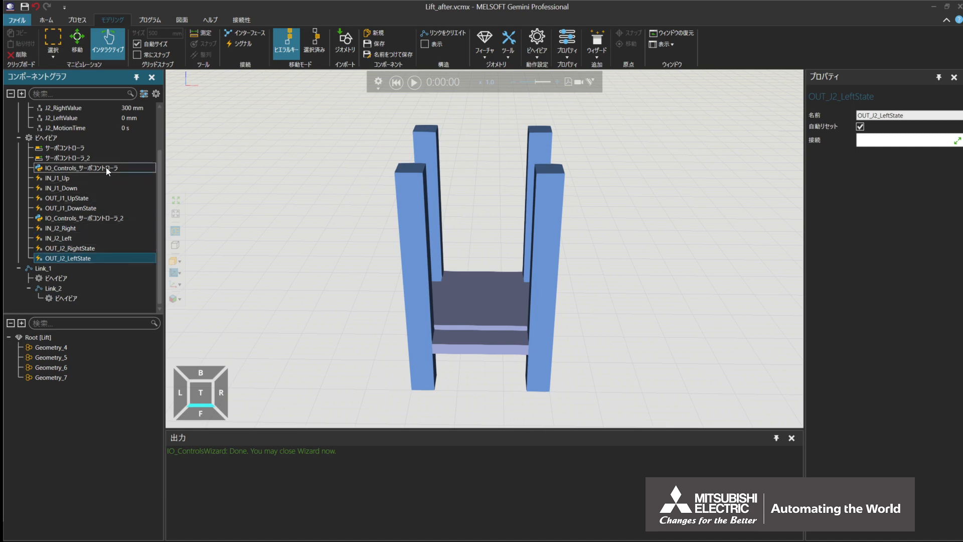
# Inspect both IO_Controls script behaviours and open the IO_Controls_サーボコントローラ script in a widened editor window.
pyautogui.click(123, 171)
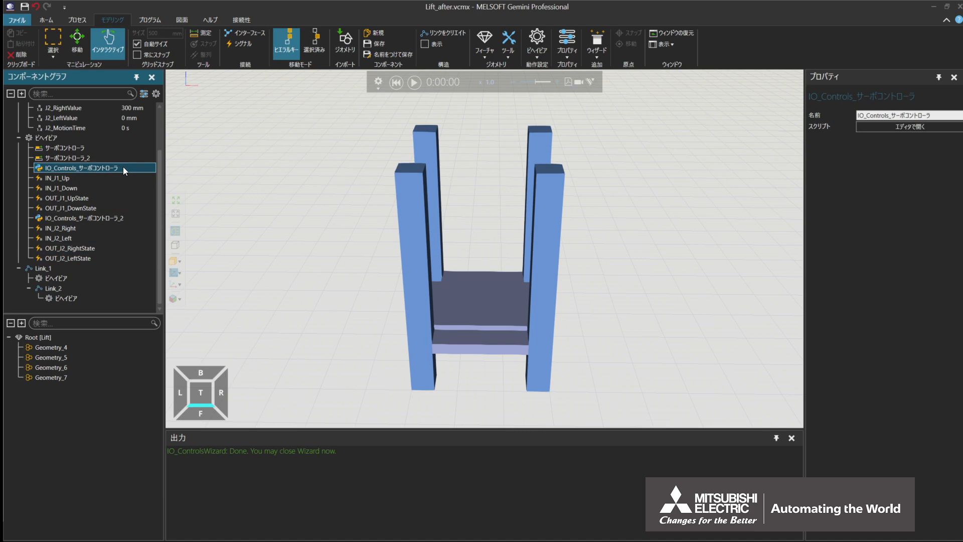
pyautogui.click(135, 218)
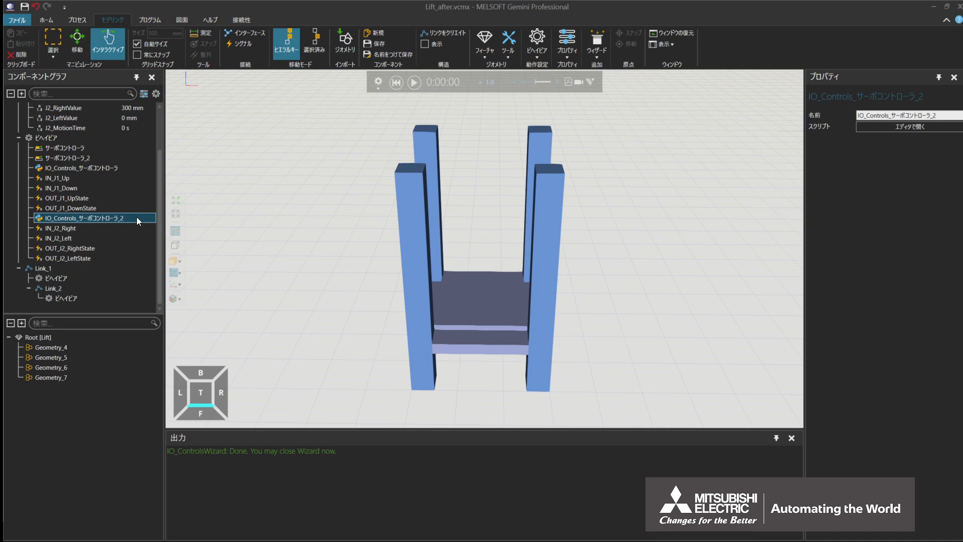
pyautogui.doubleClick(115, 168)
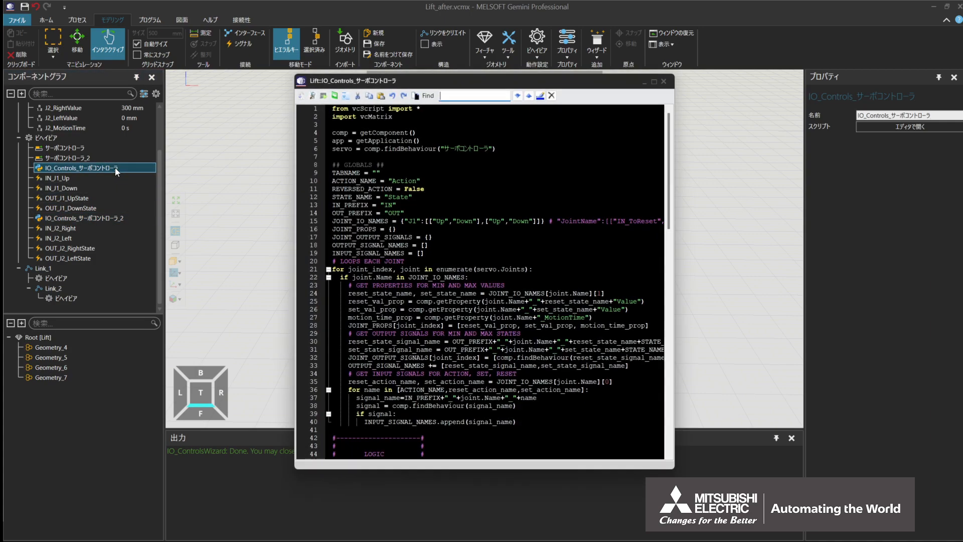
pyautogui.moveTo(287, 149); pyautogui.dragTo(177, 158)
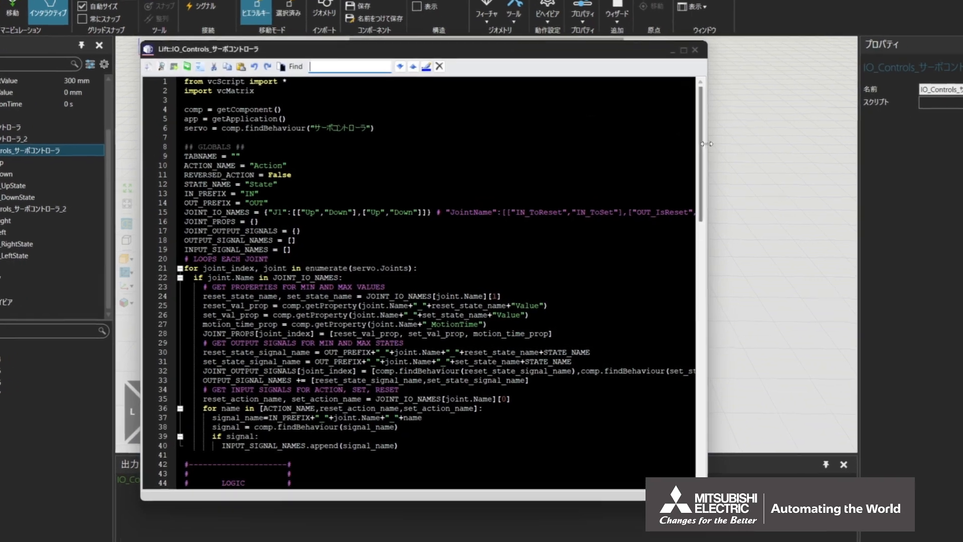
pyautogui.moveTo(682, 160); pyautogui.dragTo(790, 161)
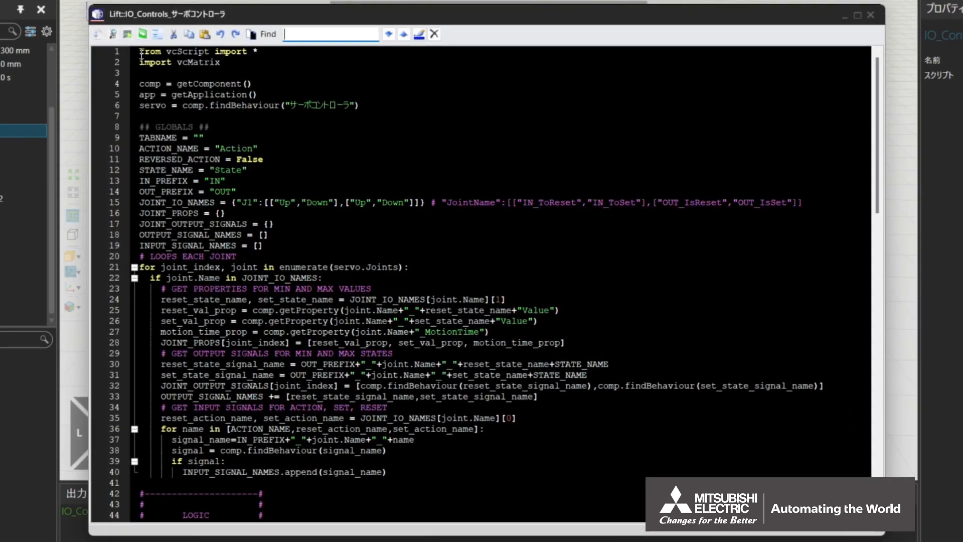
# Read the script's global definitions, the loop over each joint, and the SetCurrentTarget, SetTarget and GripperAction functions, highlighting each block.
pyautogui.moveTo(137, 51); pyautogui.dragTo(295, 245)
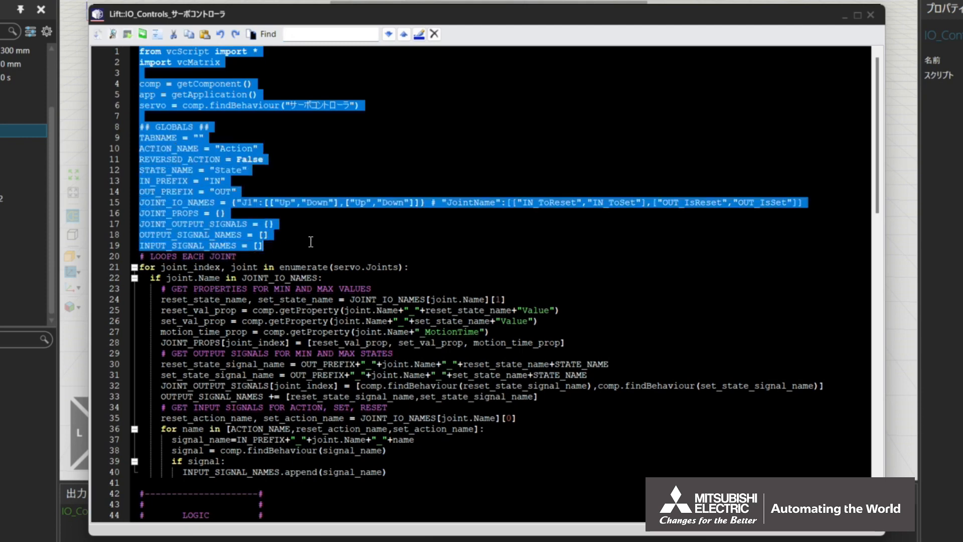
pyautogui.moveTo(141, 267); pyautogui.dragTo(436, 475)
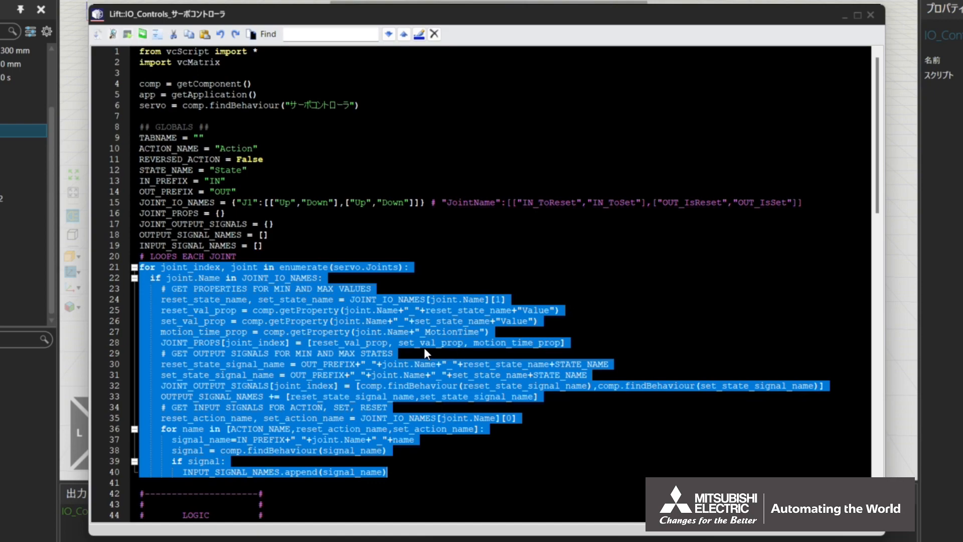
pyautogui.scroll(-15, 424, 347)
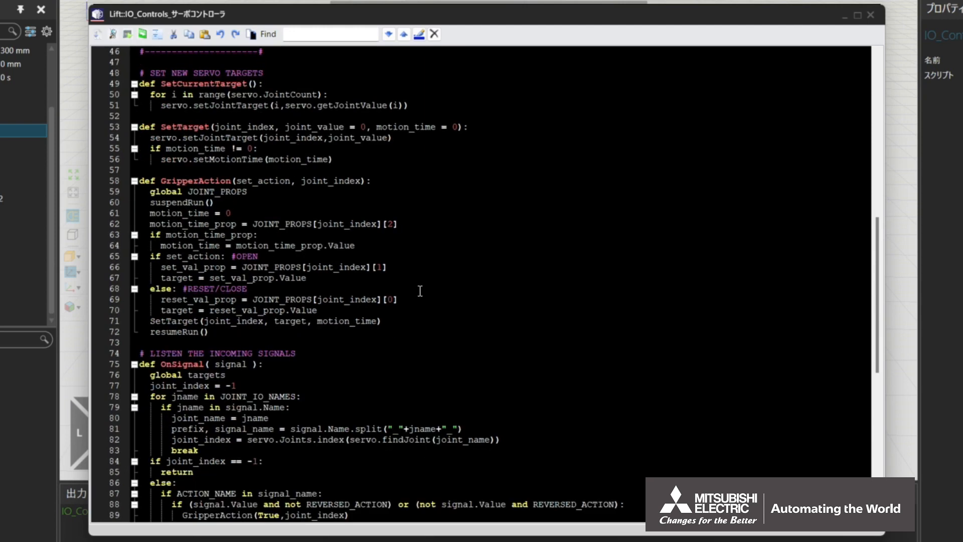
pyautogui.moveTo(139, 83); pyautogui.dragTo(260, 352)
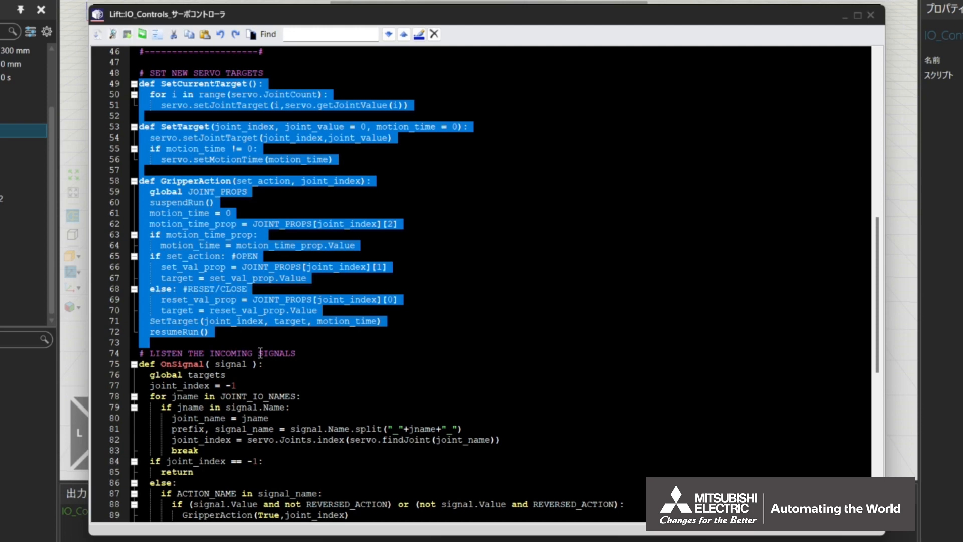
# Read the script's OnSignal, SetOutputSignals and OnRun functions, highlighting each one, and close the script editor.
pyautogui.scroll(-7, 191, 236)
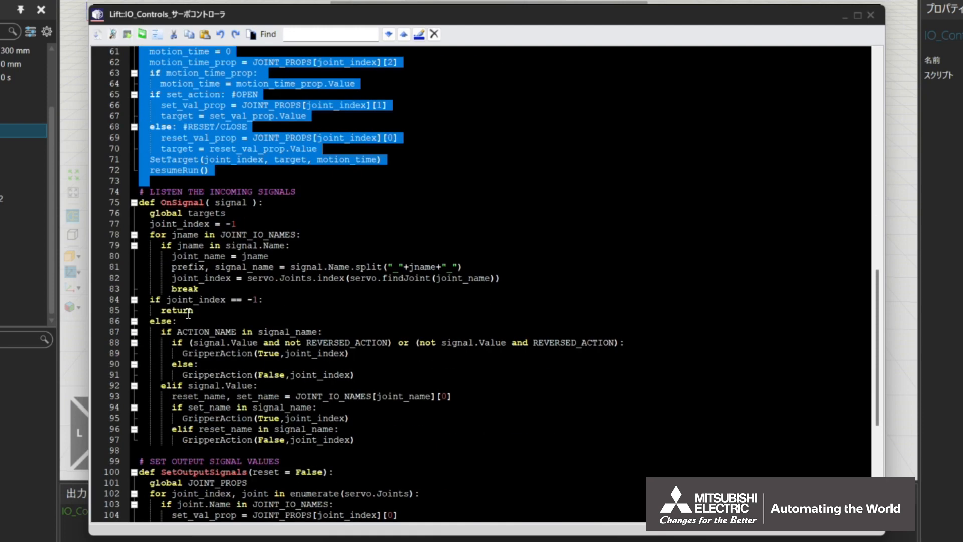
pyautogui.moveTo(140, 138); pyautogui.dragTo(307, 399)
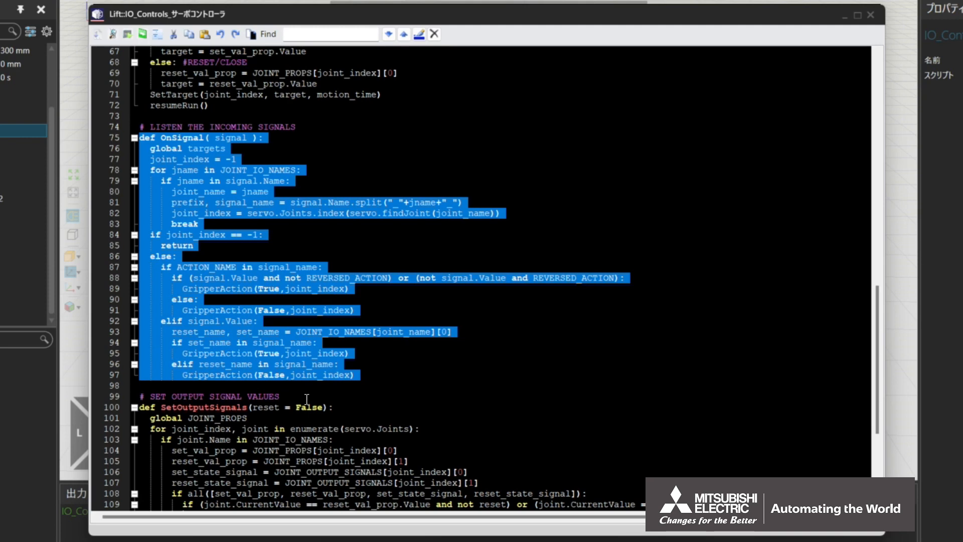
pyautogui.scroll(-6, 307, 399)
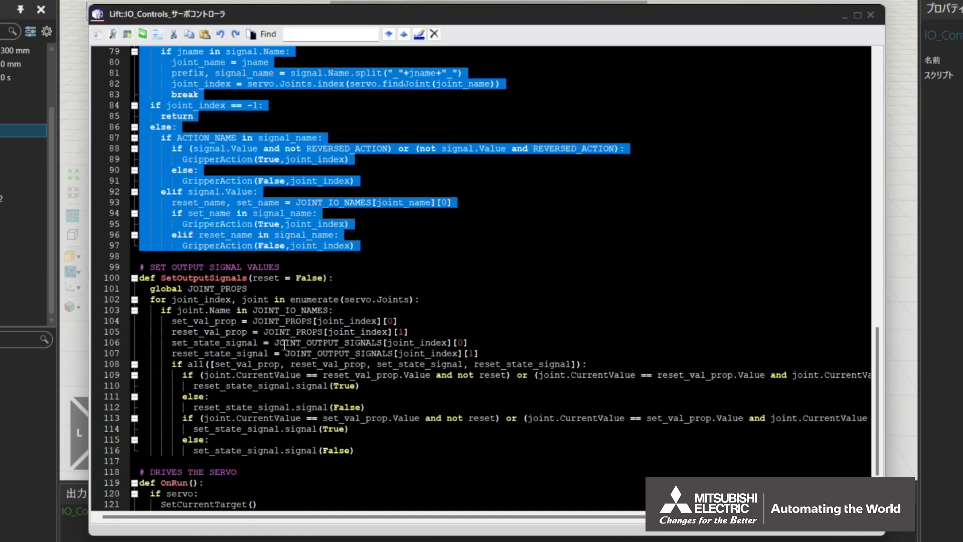
pyautogui.click(142, 201)
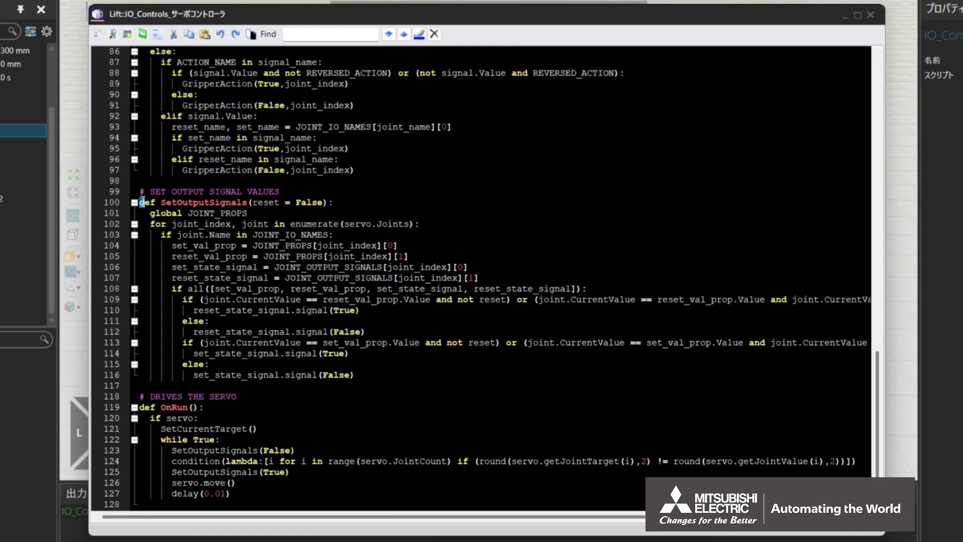
pyautogui.moveTo(142, 201); pyautogui.dragTo(420, 388)
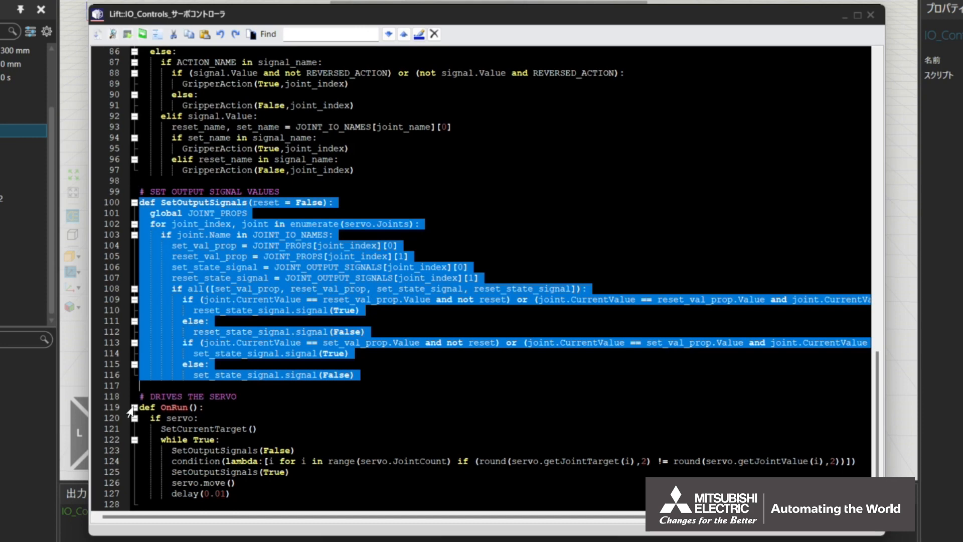
pyautogui.moveTo(140, 407); pyautogui.dragTo(254, 504)
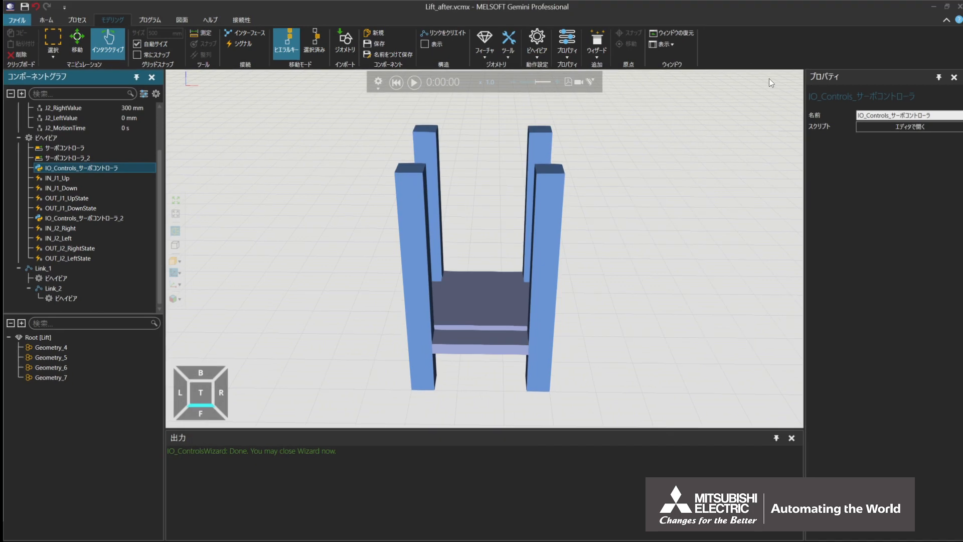
# Run the simulation and display the Lift component's signal connection box, placing it beside the model clear of the posts.
pyautogui.click(418, 82)
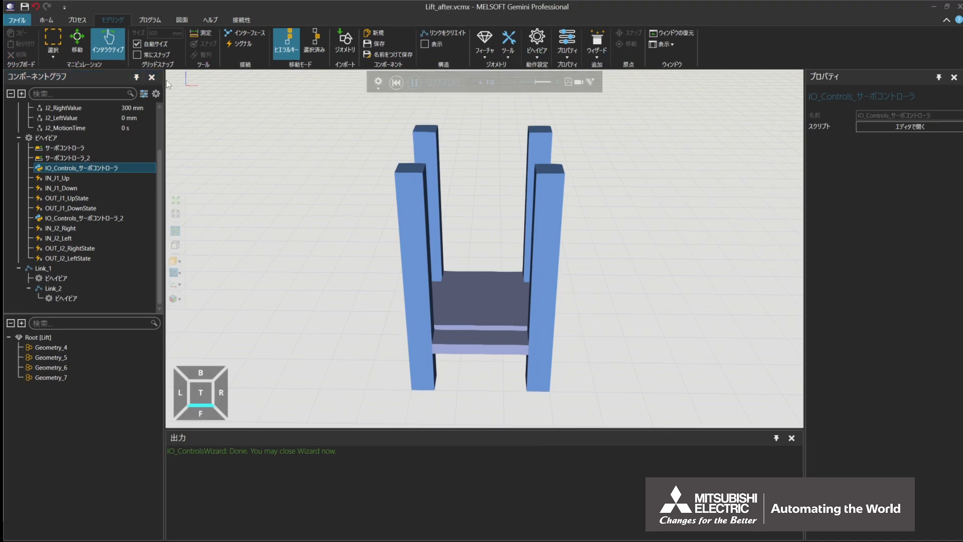
pyautogui.scroll(2, 107, 113)
pyautogui.click(106, 109)
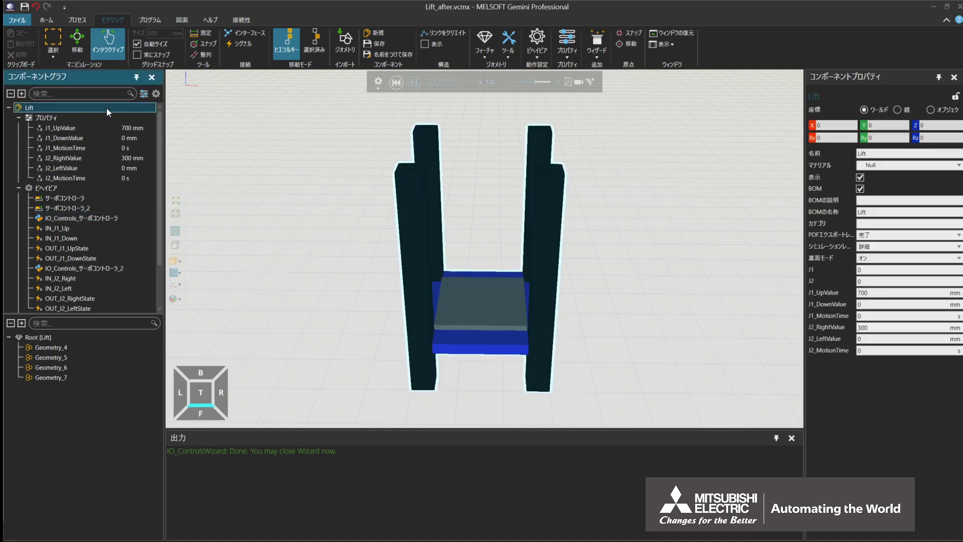
pyautogui.click(246, 45)
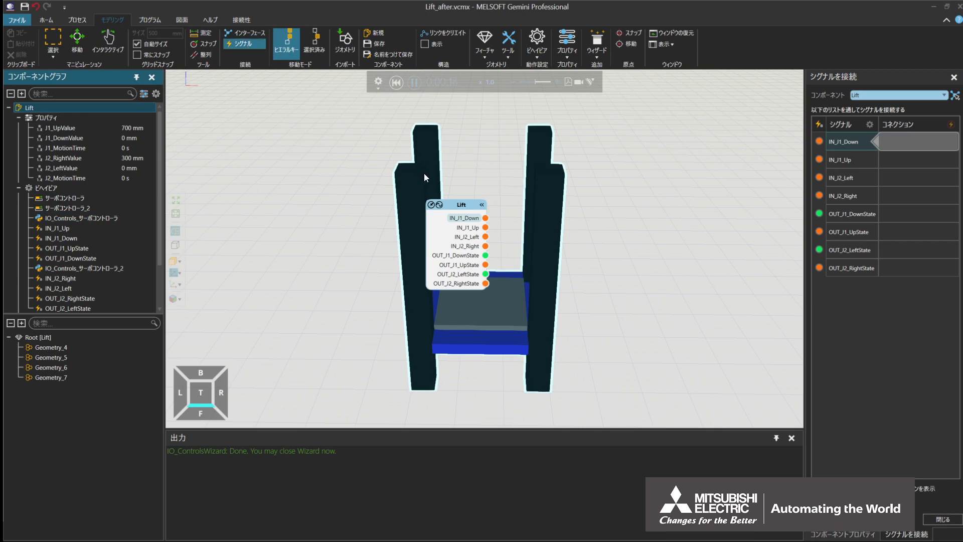
pyautogui.moveTo(449, 202); pyautogui.dragTo(344, 189)
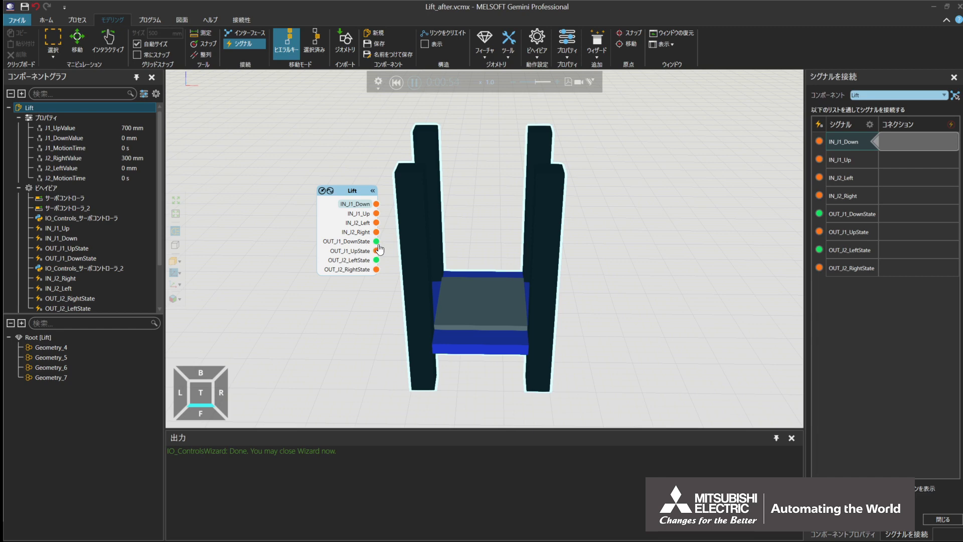
# Test the J1 motion by switching IN_J1_Up on and off, and switching IN_J1_Down on.
pyautogui.click(376, 214)
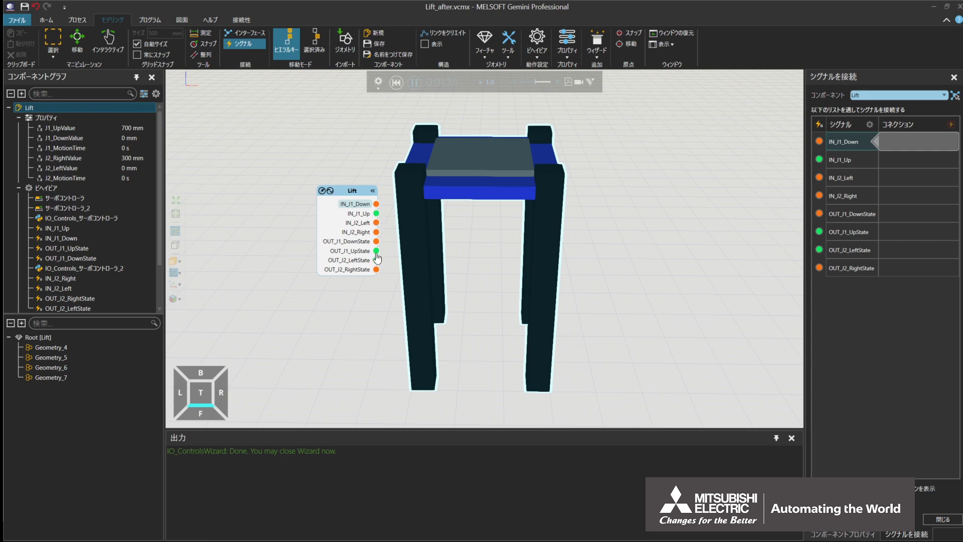
pyautogui.click(376, 214)
pyautogui.click(376, 204)
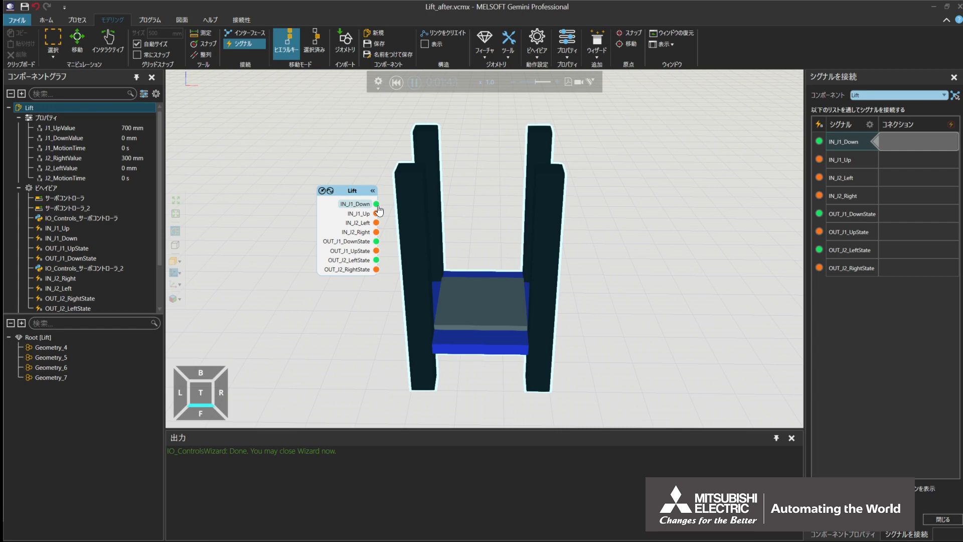
# Test the J2 motion by switching IN_J2_Right on and off and IN_J2_Left on, and reset the simulation.
pyautogui.click(377, 232)
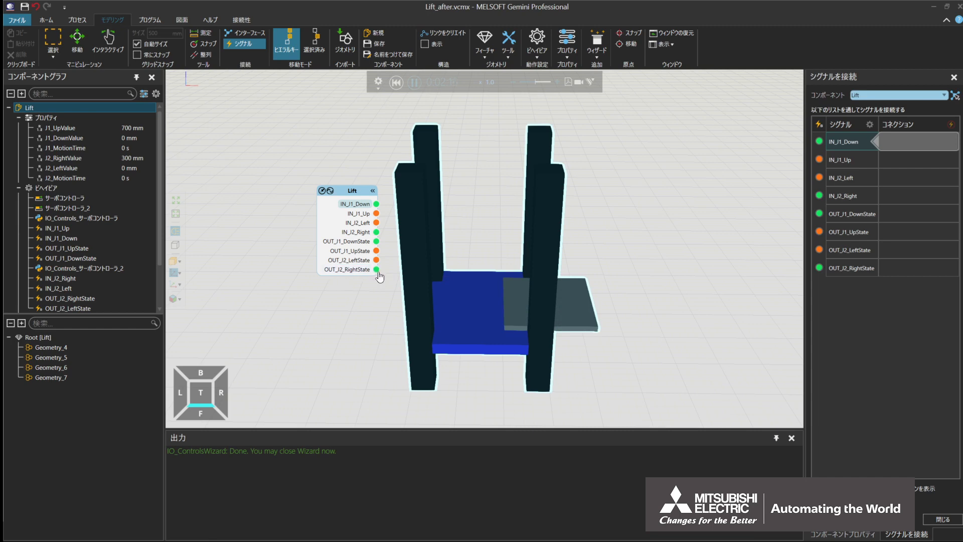
pyautogui.click(376, 232)
pyautogui.click(377, 223)
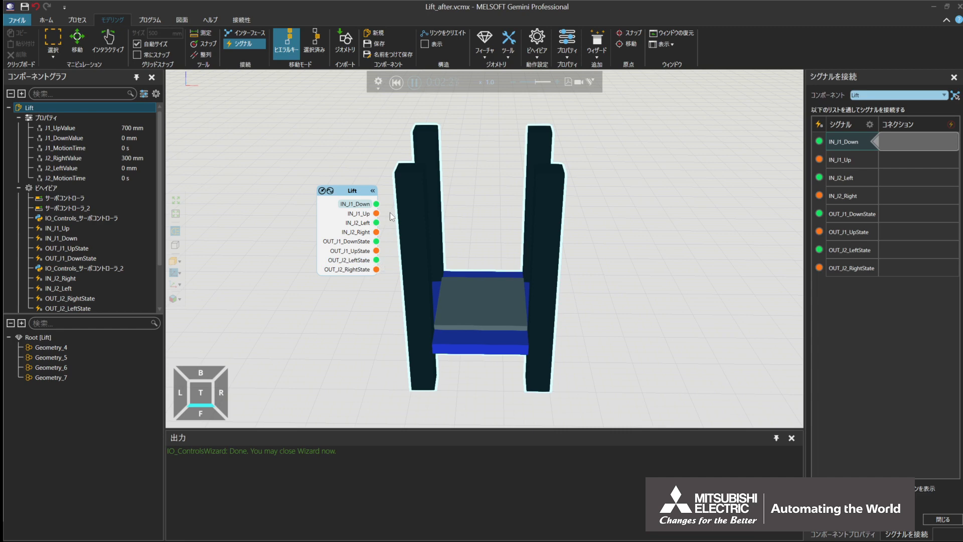
pyautogui.click(396, 83)
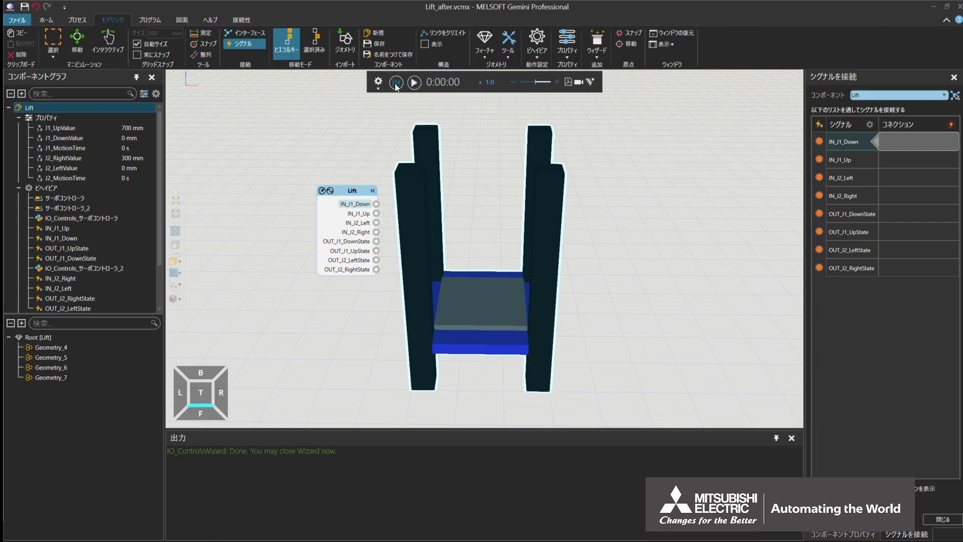